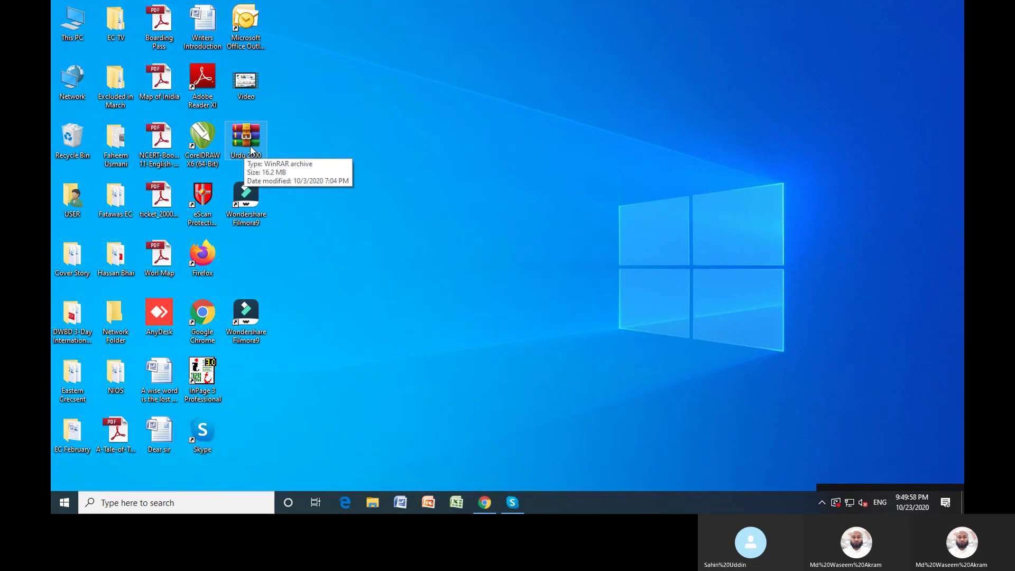
- Extract the Urdu 2000 archive onto the desktop and open the extracted Urdu 2000 folder
right_click(250, 147)
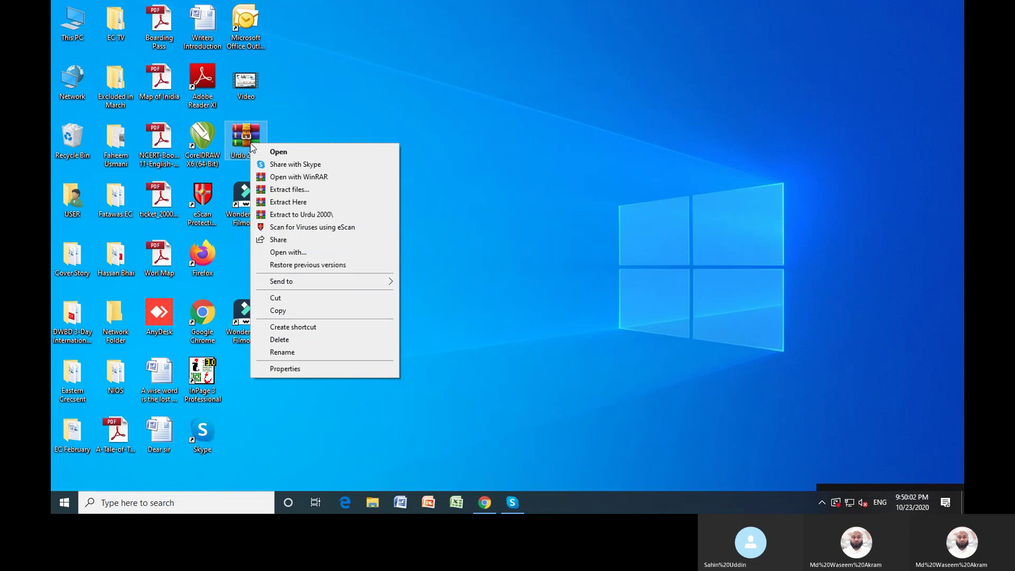
click(284, 206)
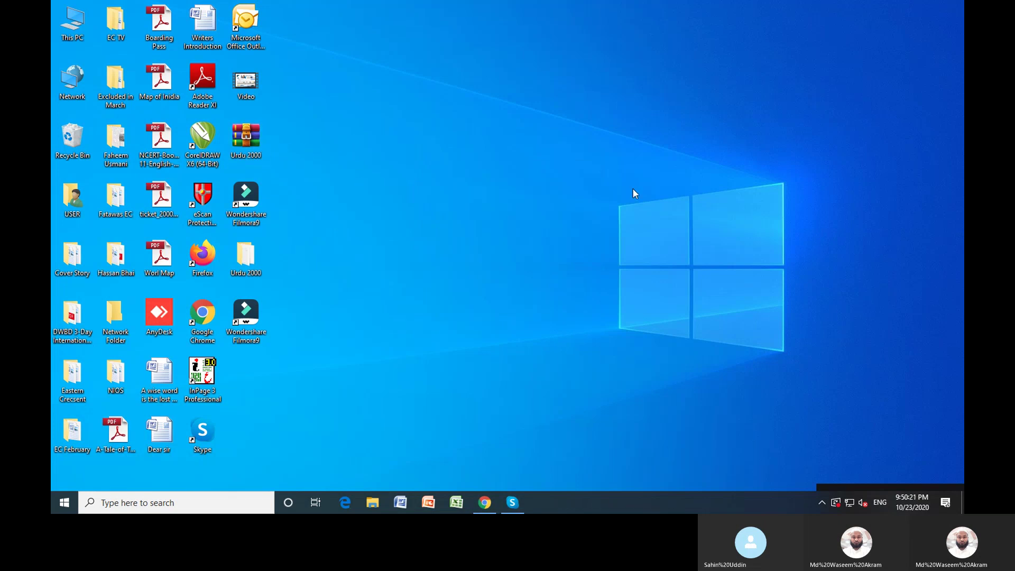
double_click(248, 261)
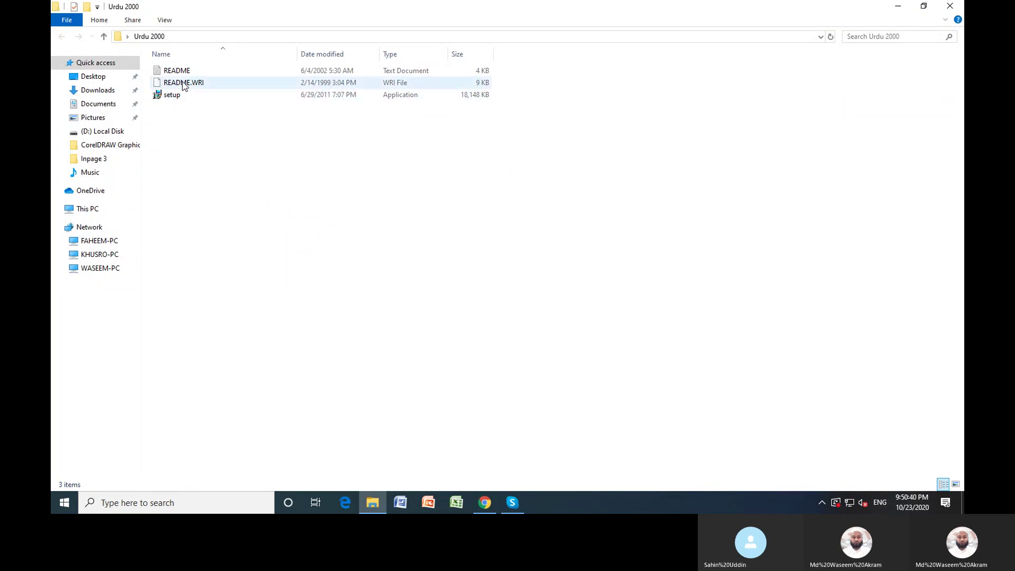
- Run the setup application in the Urdu 2000 folder as administrator
click(183, 70)
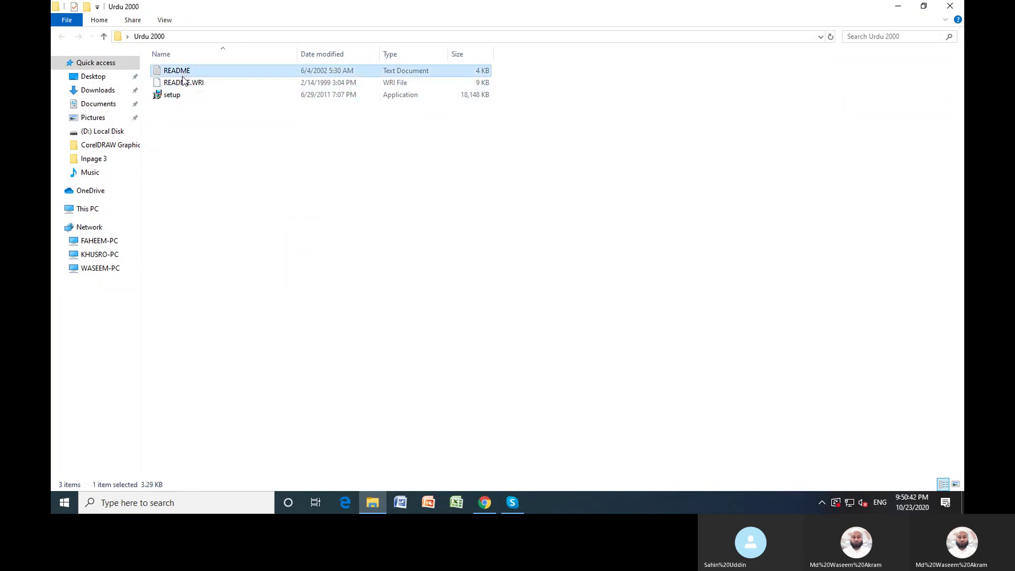
click(183, 84)
click(181, 96)
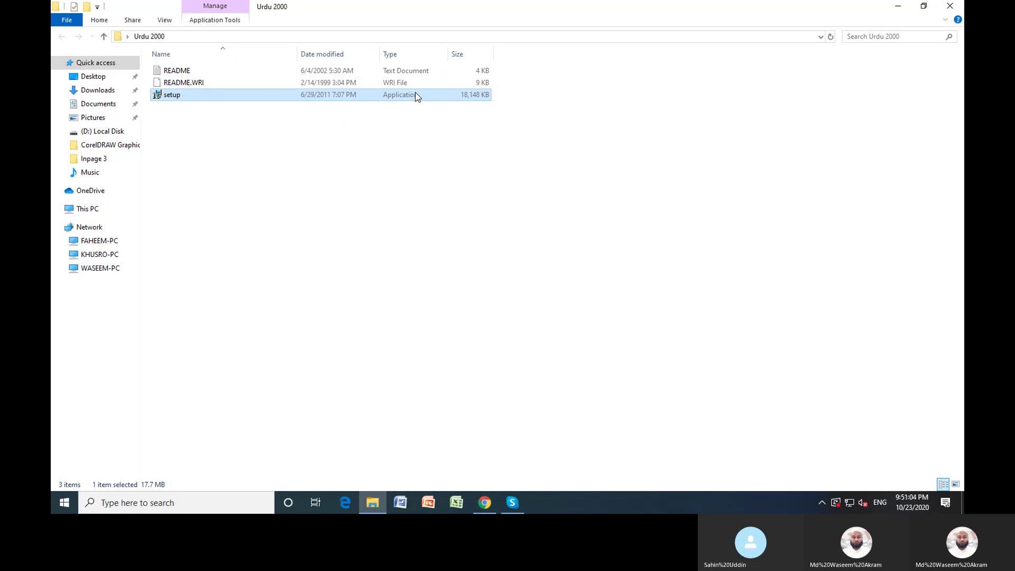
right_click(303, 98)
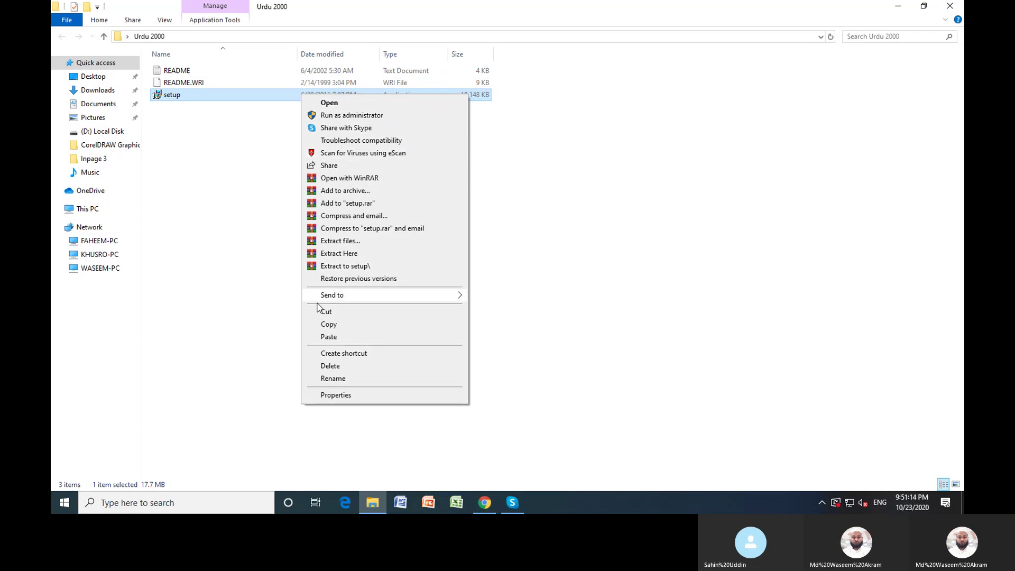
click(347, 116)
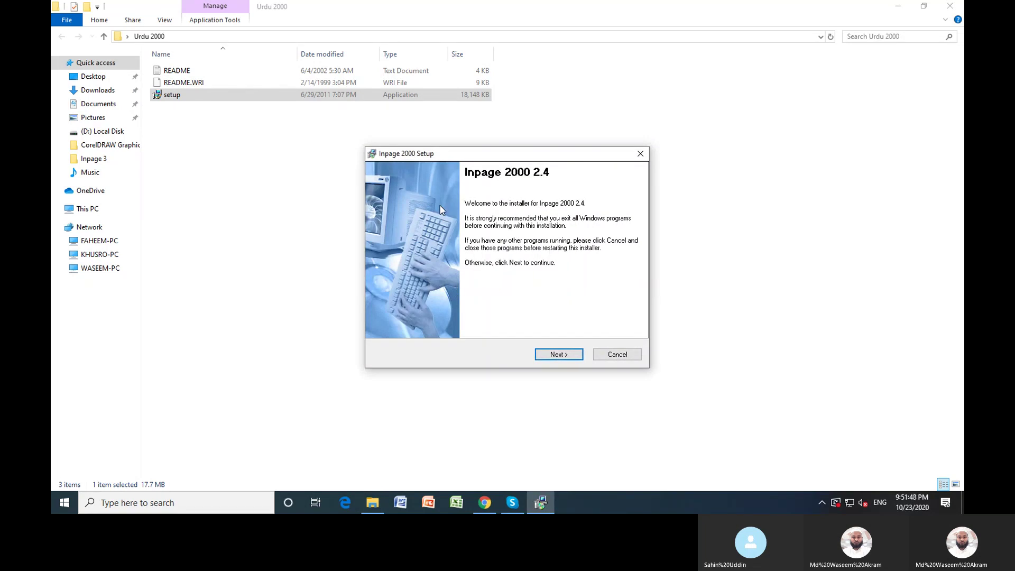
- Proceed past the installer's welcome page, look through the license agreement and accept its terms
click(559, 354)
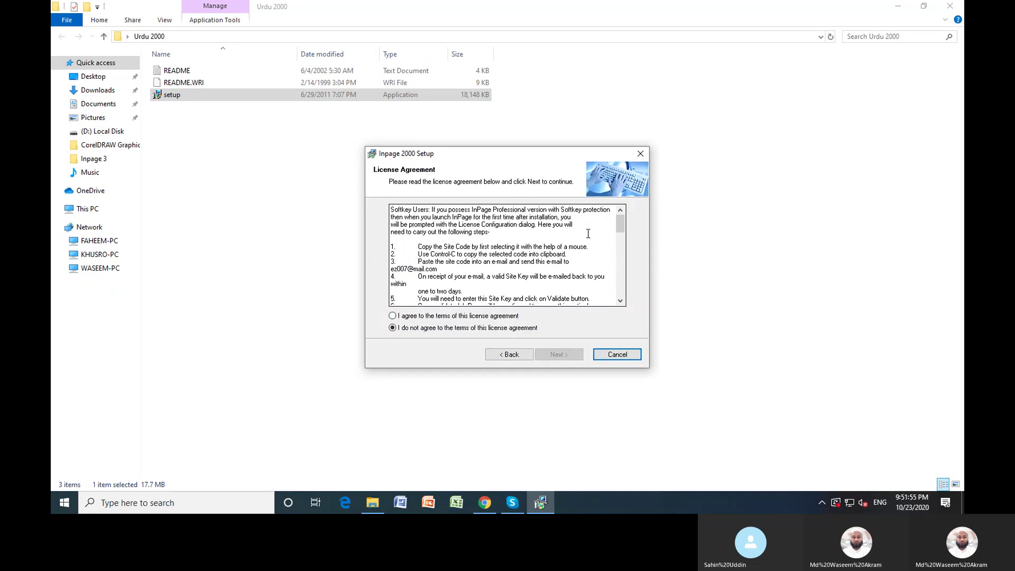
drag(621, 226, 620, 296)
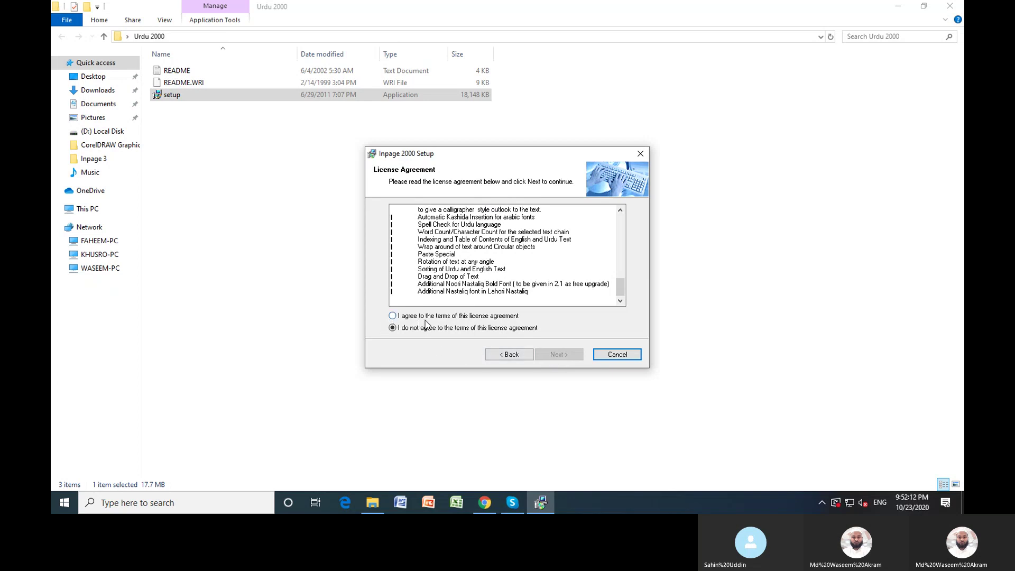
click(392, 316)
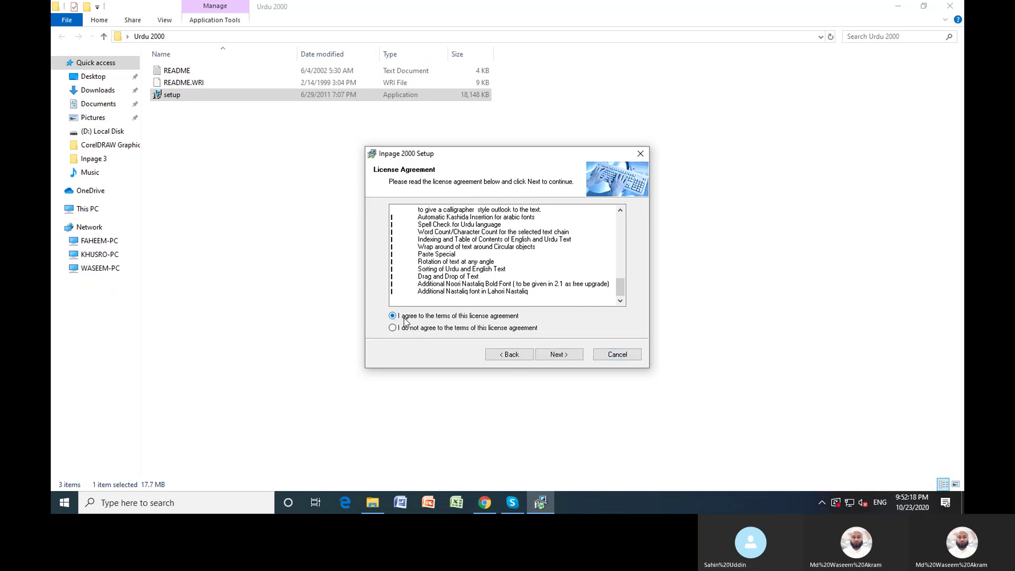
click(561, 355)
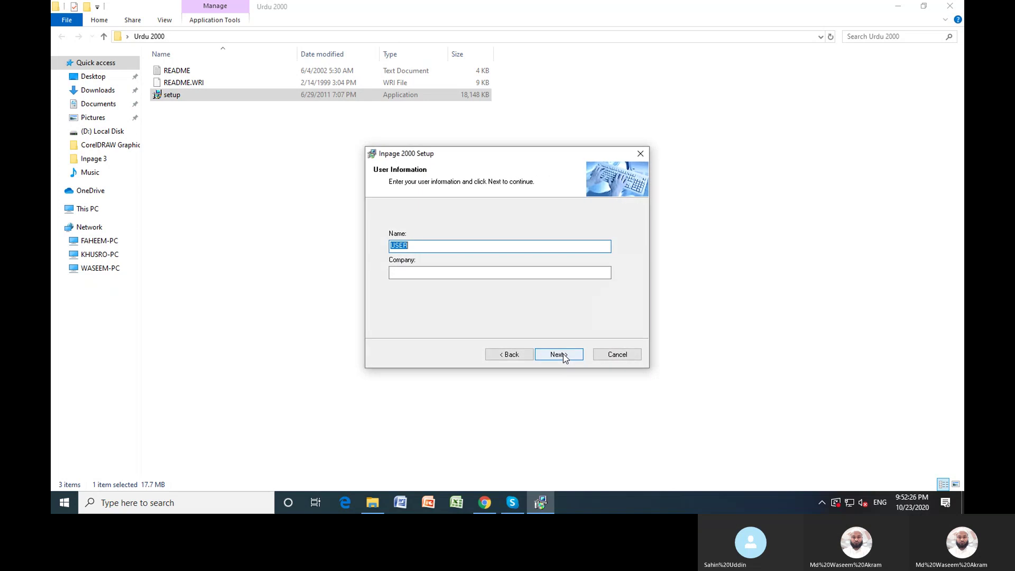
- Keep USER as the name, enter Mumbai as the company and continue the setup
click(437, 246)
click(412, 274)
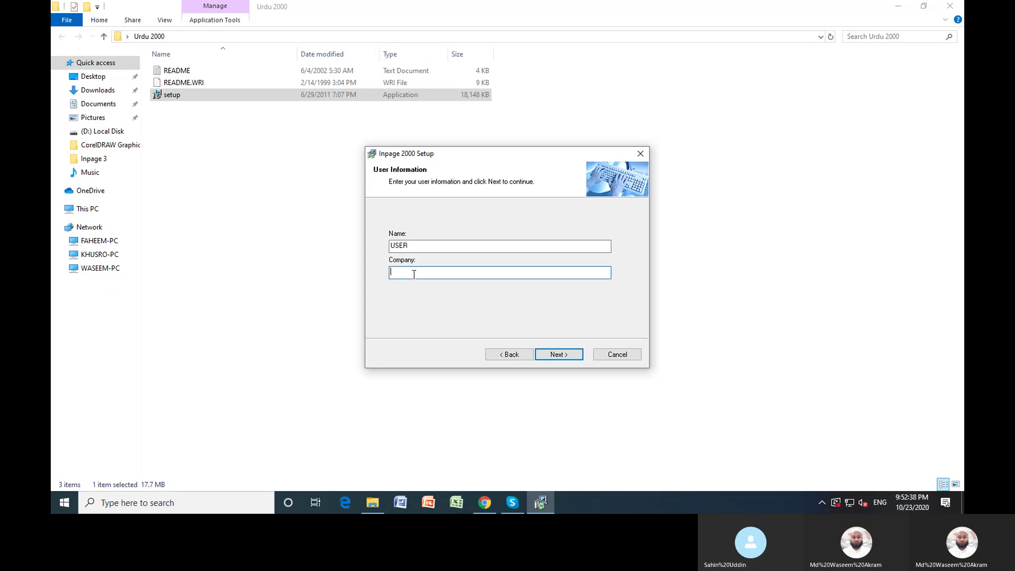
text(Mumbai)
click(557, 354)
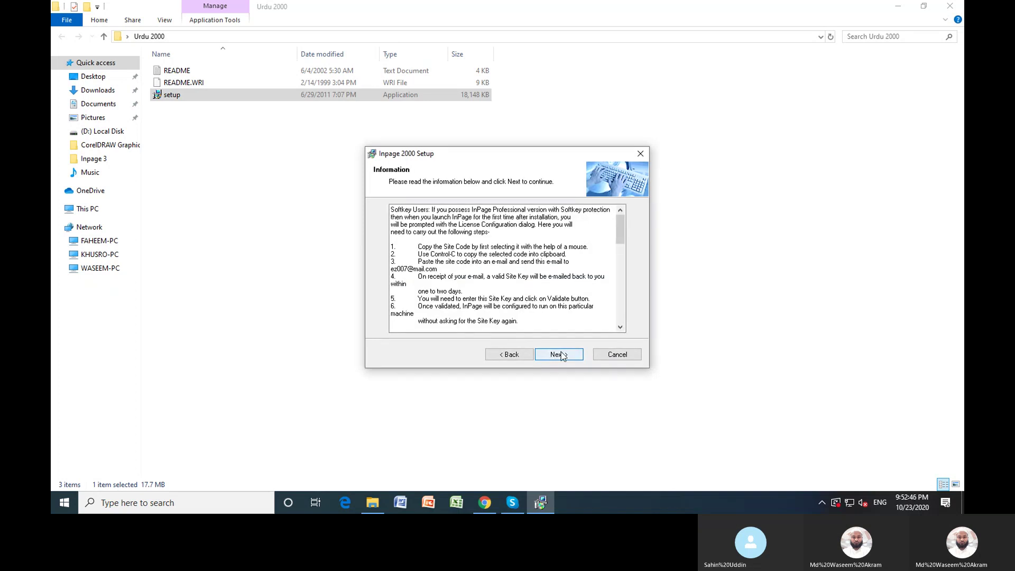
- Keep Inpage 2000 as the shortcut folder, install the program with the listed settings and finish the setup
click(560, 357)
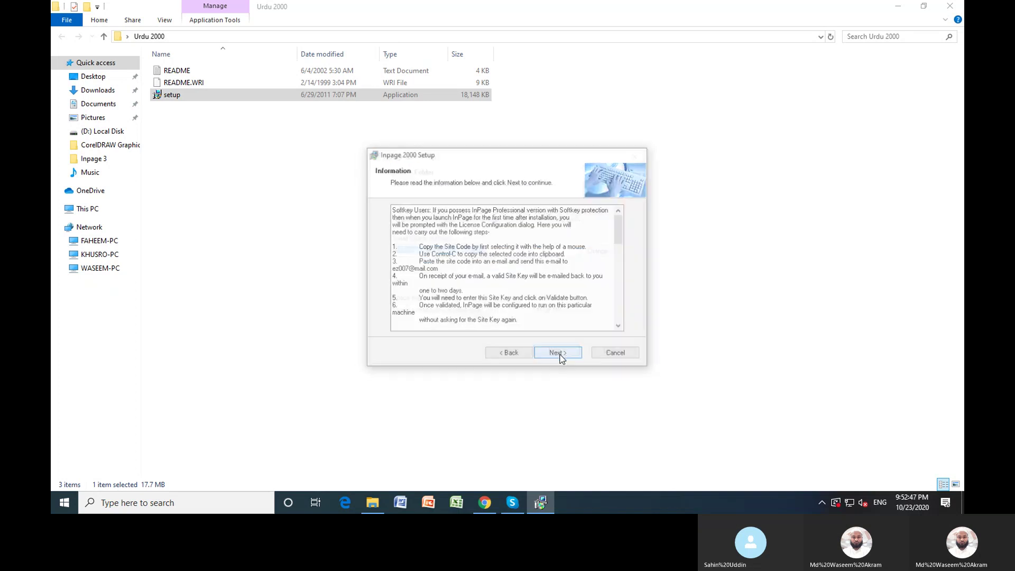
click(560, 357)
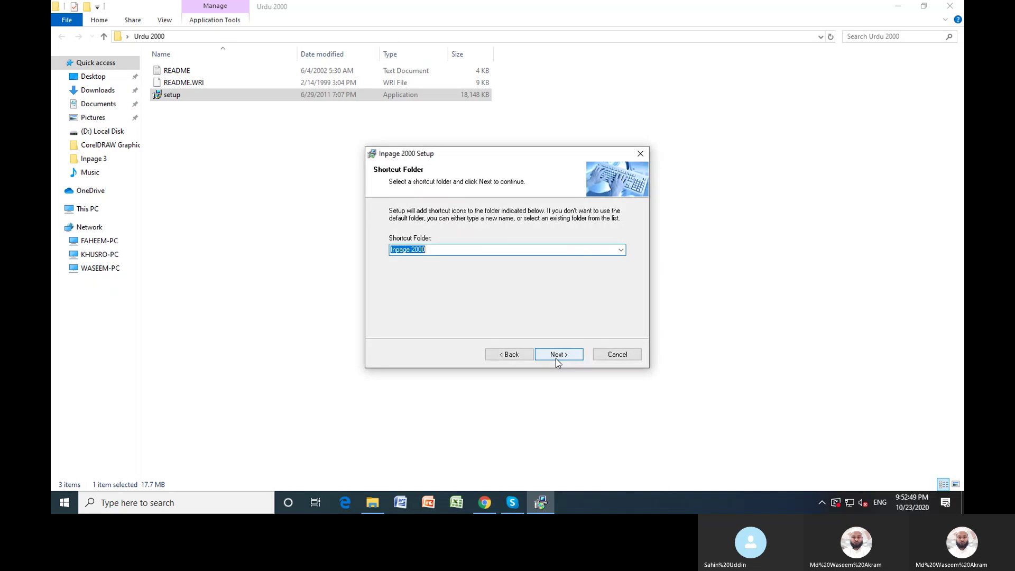
click(556, 357)
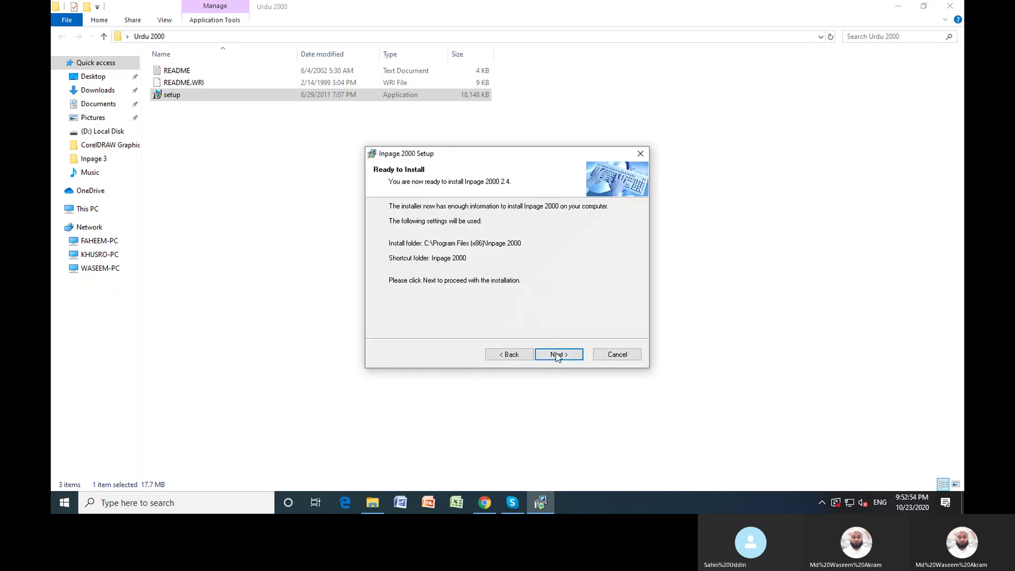
click(557, 358)
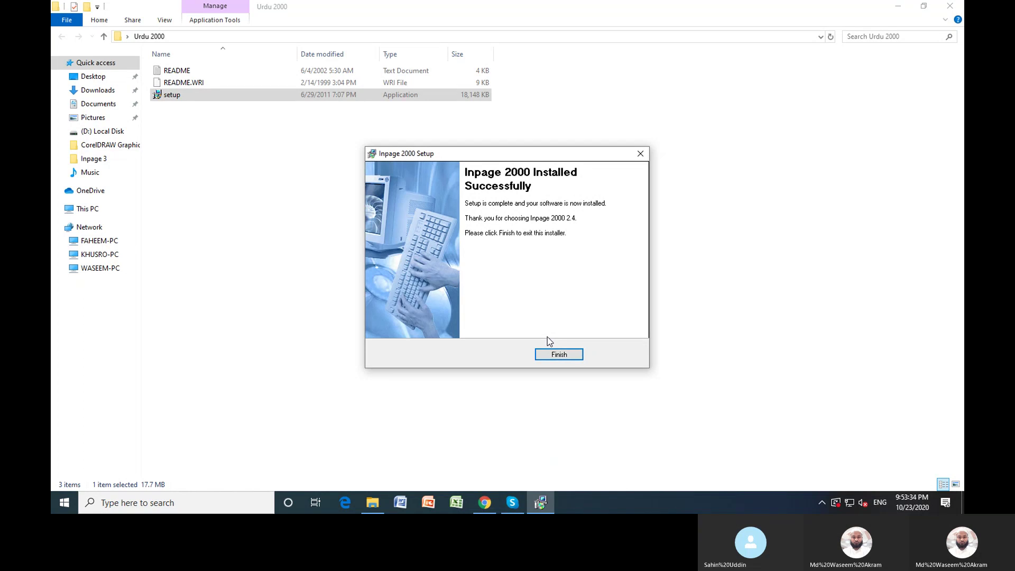
click(565, 357)
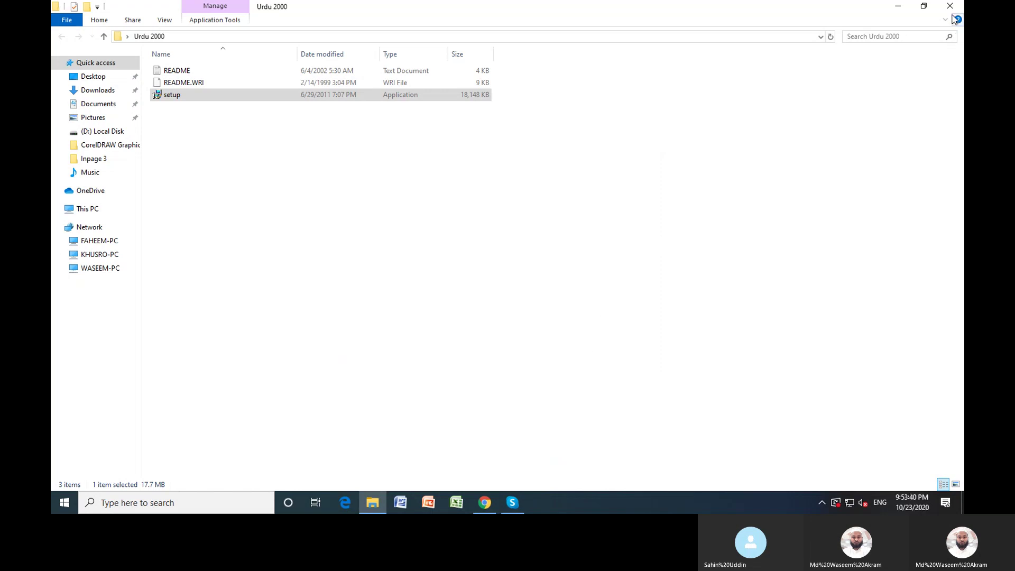
- Minimize the folder window, launch Inpage 2000 from the desktop and dismiss its HASP driver and registry messages, refreshing the desktop while it loads
click(900, 10)
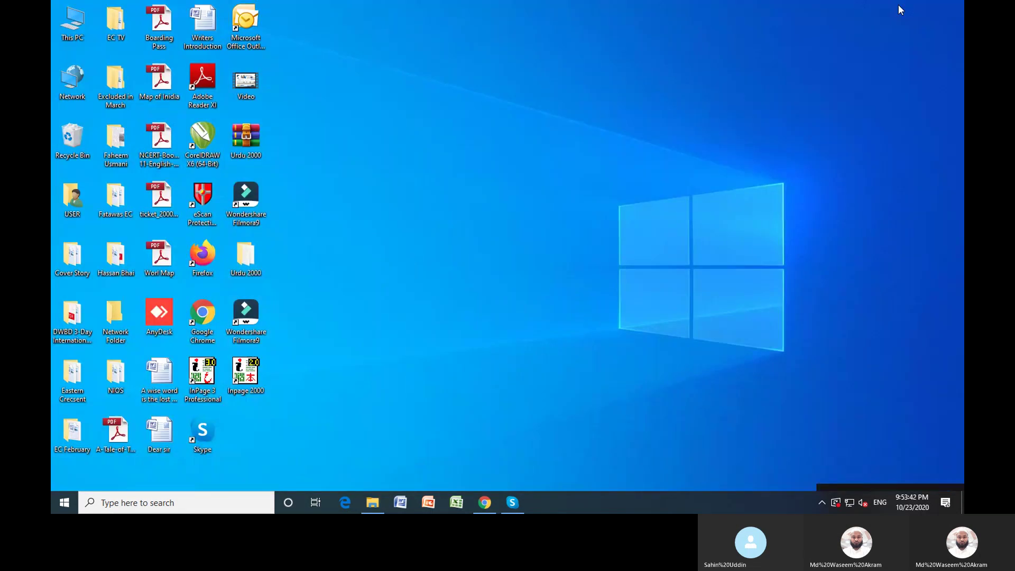
double_click(255, 380)
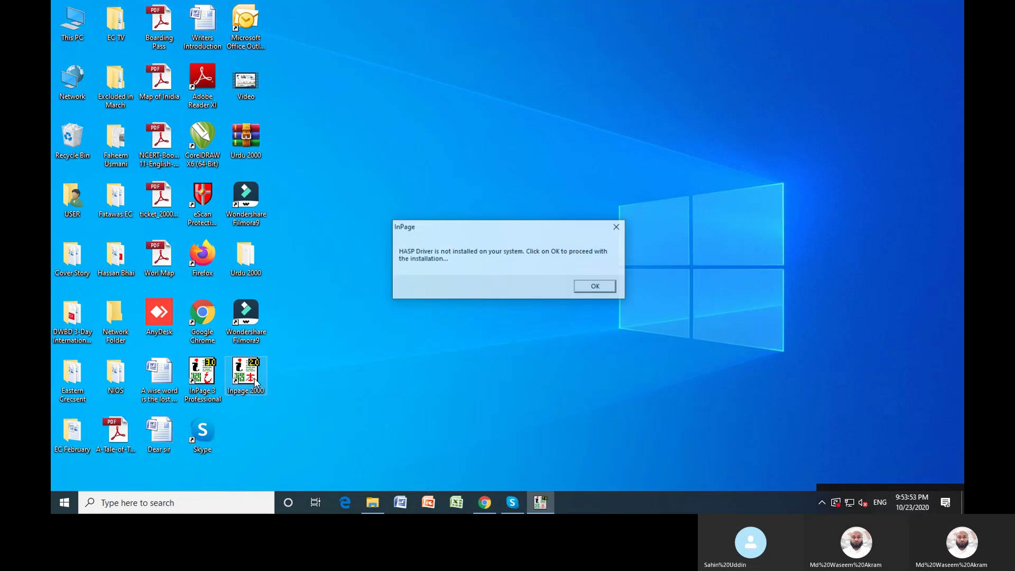
click(587, 286)
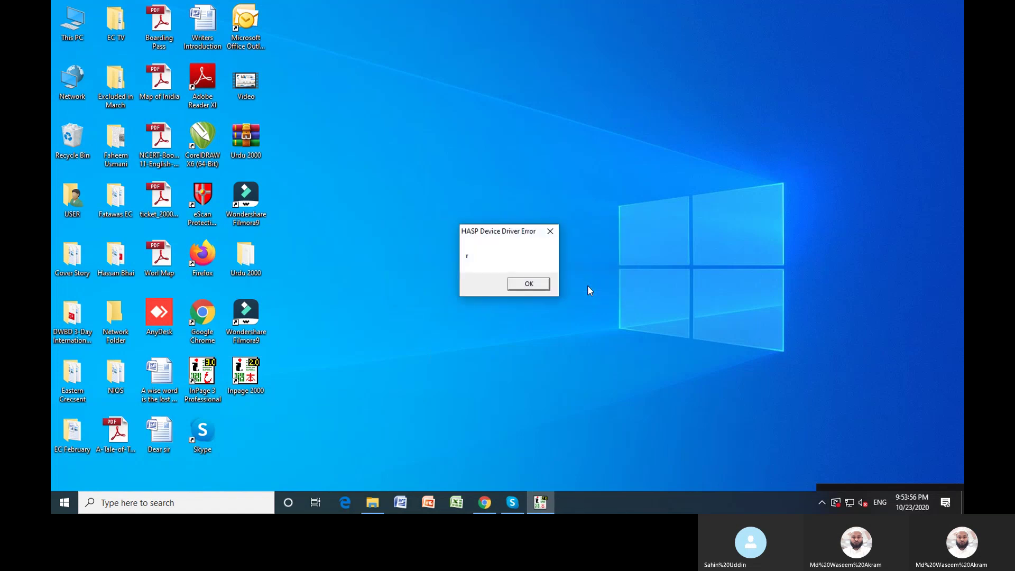
click(526, 284)
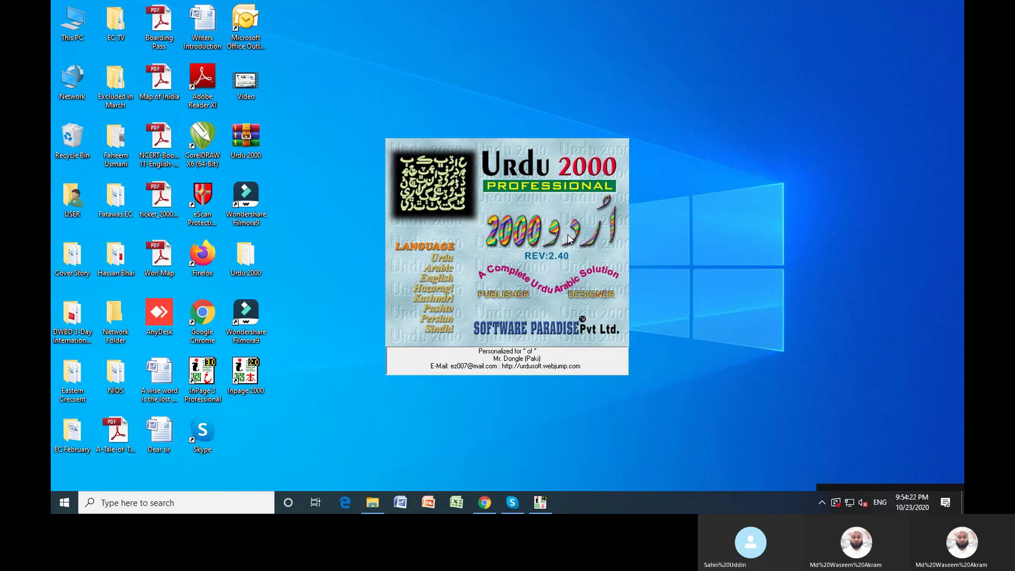
right_click(676, 163)
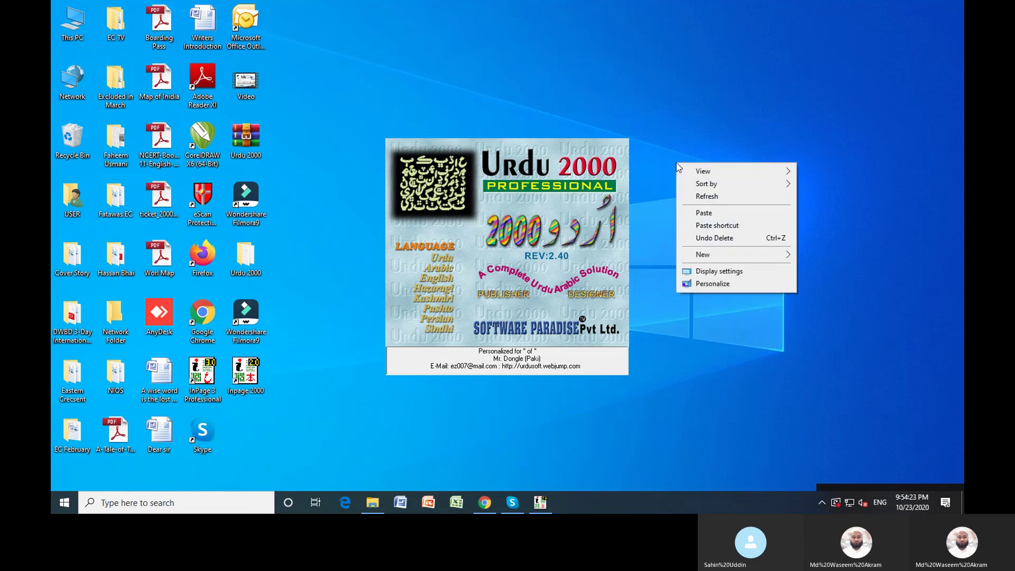
click(703, 199)
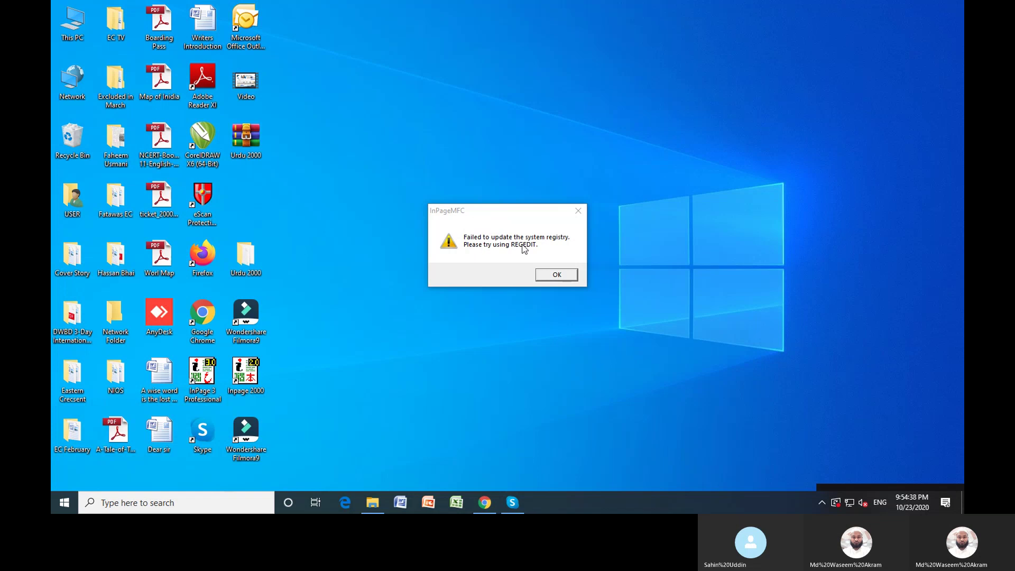
click(553, 275)
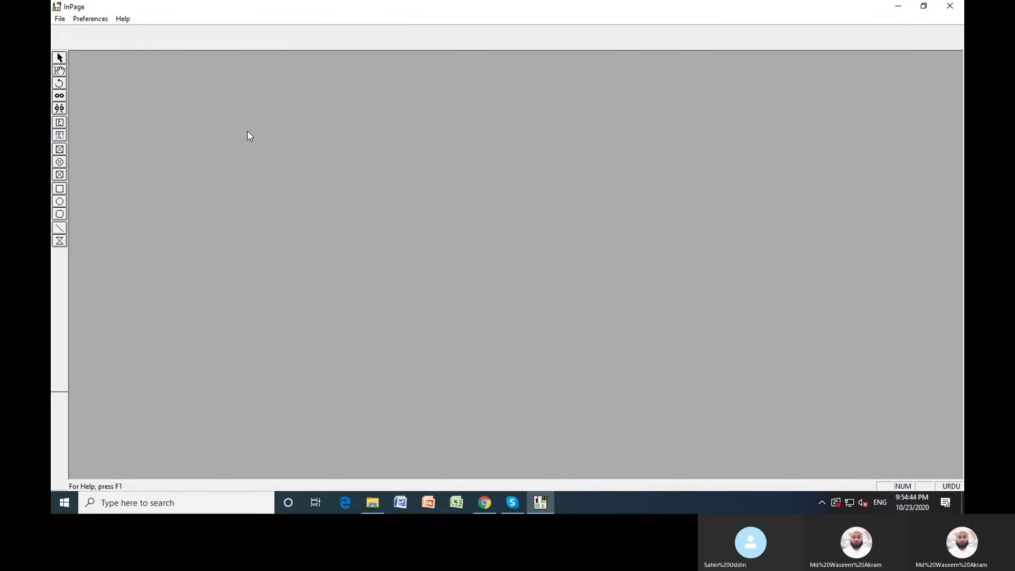
- Create a new one-page A4 portrait document with right-to-left direction and an automatic text box
click(55, 21)
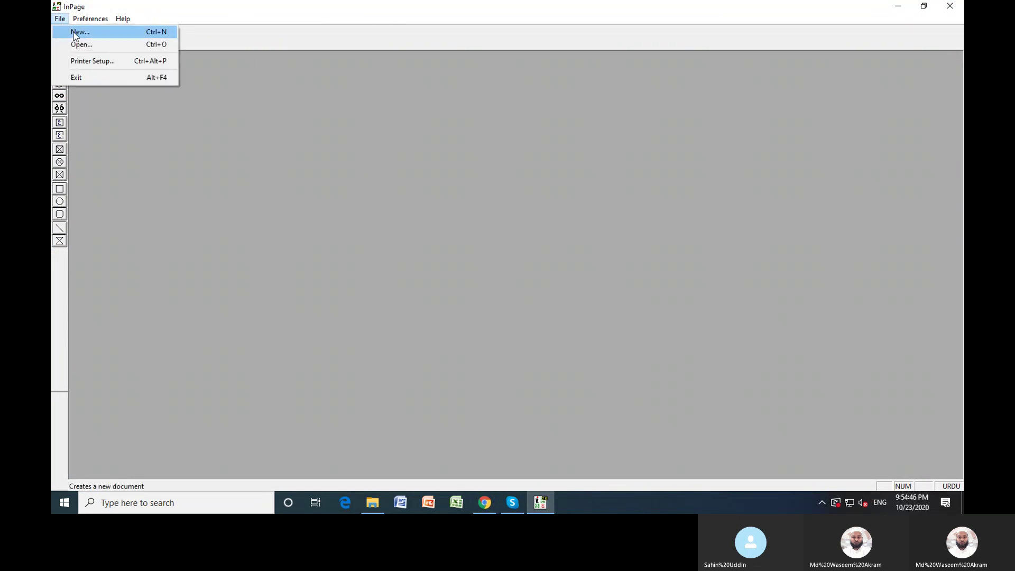
click(74, 34)
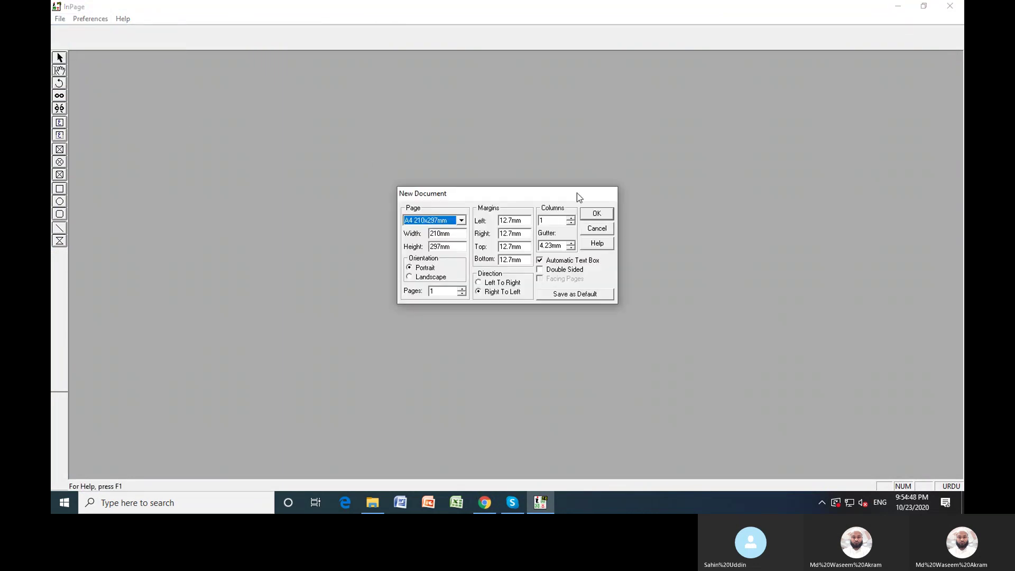
click(595, 213)
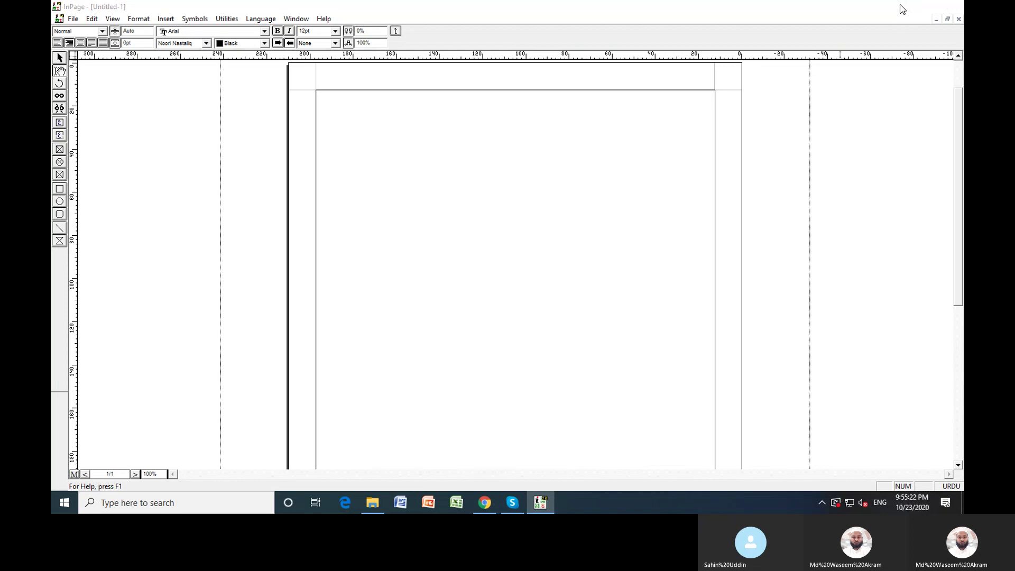
- Minimize InPage and switch to Google Chrome
click(900, 7)
click(485, 503)
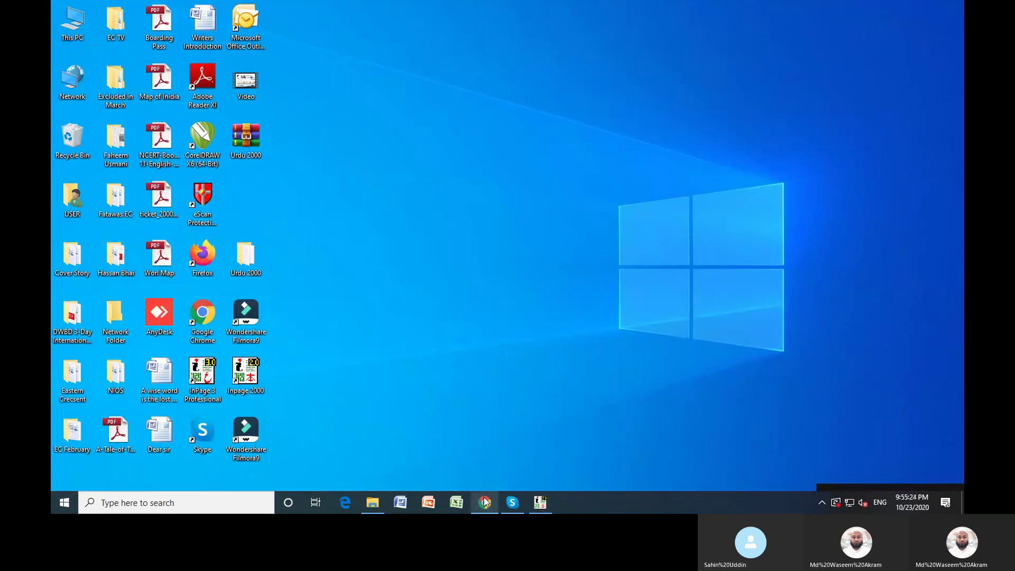